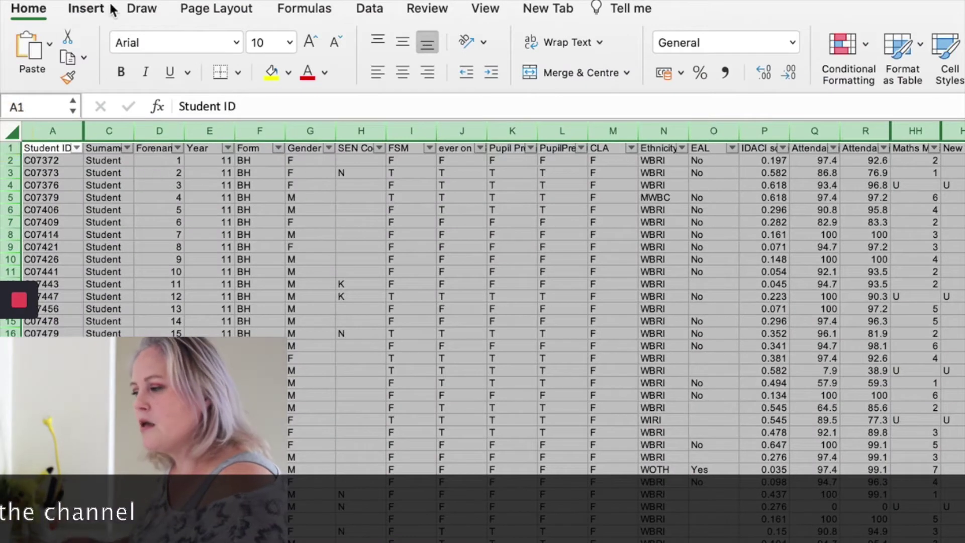
# - Create a pivot table on a new worksheet from the range Maths_Data_for_Year_11!$A:$HL
pyautogui.click(101, 11)
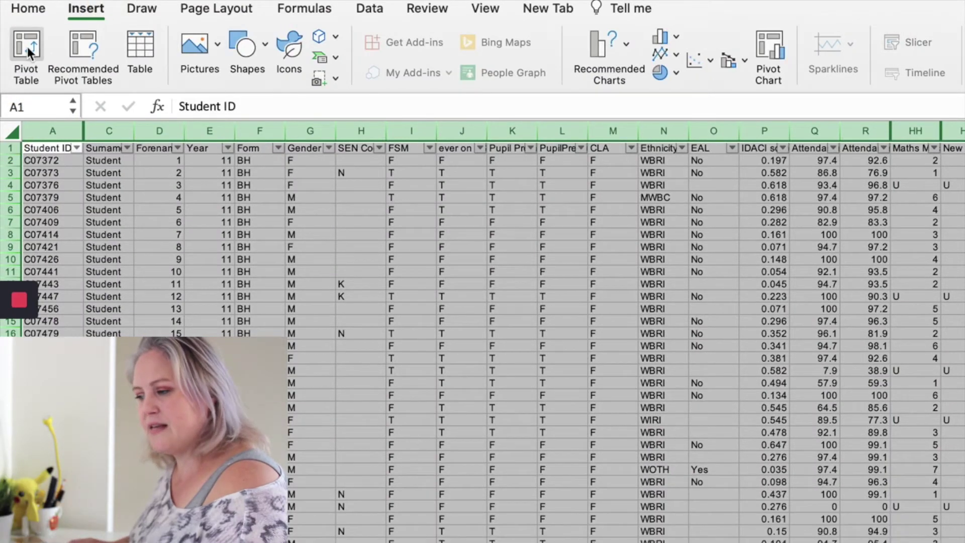
pyautogui.click(27, 47)
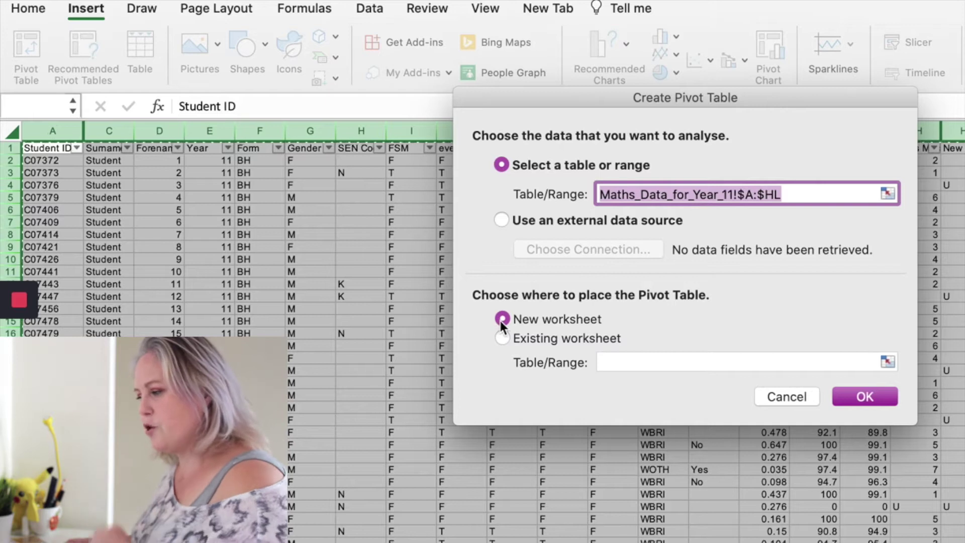
pyautogui.click(882, 398)
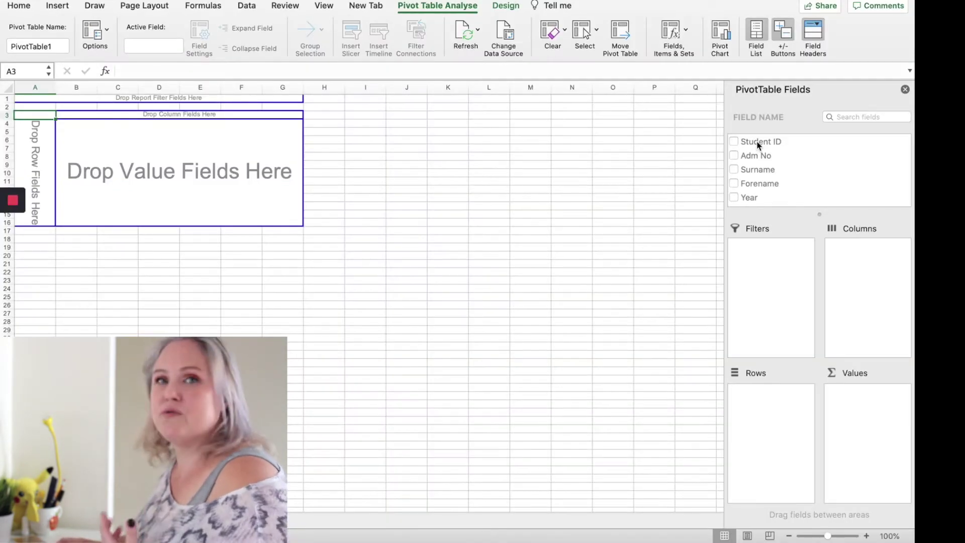
# - Lay out the pivot table with Maths Set as rows, Maths Y10 LP5 Grade as columns and the count of Student ID as values
pyautogui.click(758, 143)
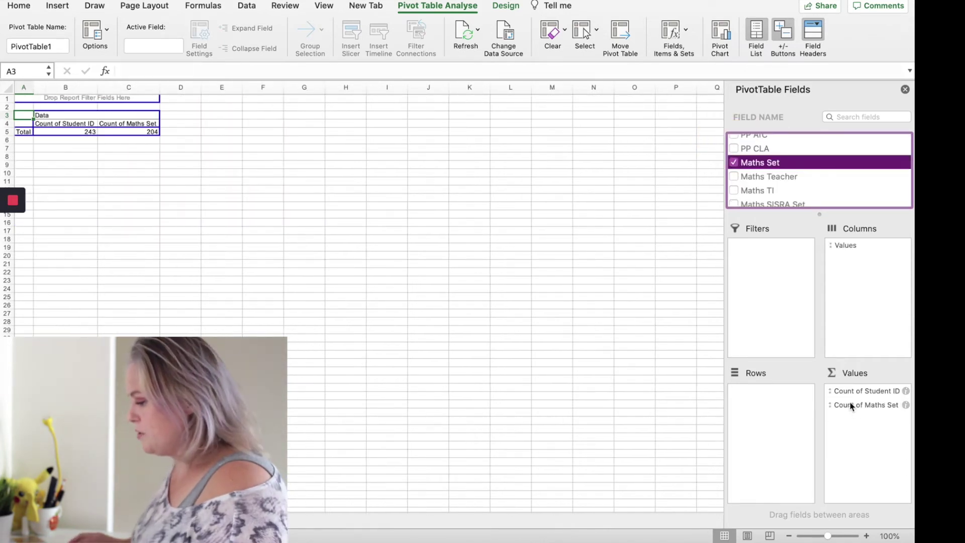
pyautogui.moveTo(851, 406); pyautogui.dragTo(772, 402)
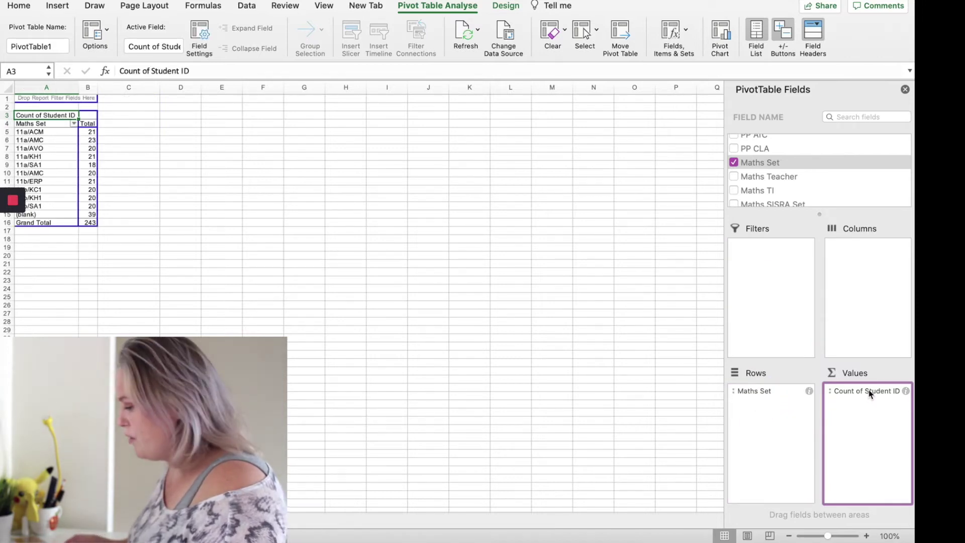
pyautogui.moveTo(871, 393)
pyautogui.mouseDown()
pyautogui.moveTo(884, 324)
pyautogui.moveTo(872, 400)
pyautogui.mouseUp()
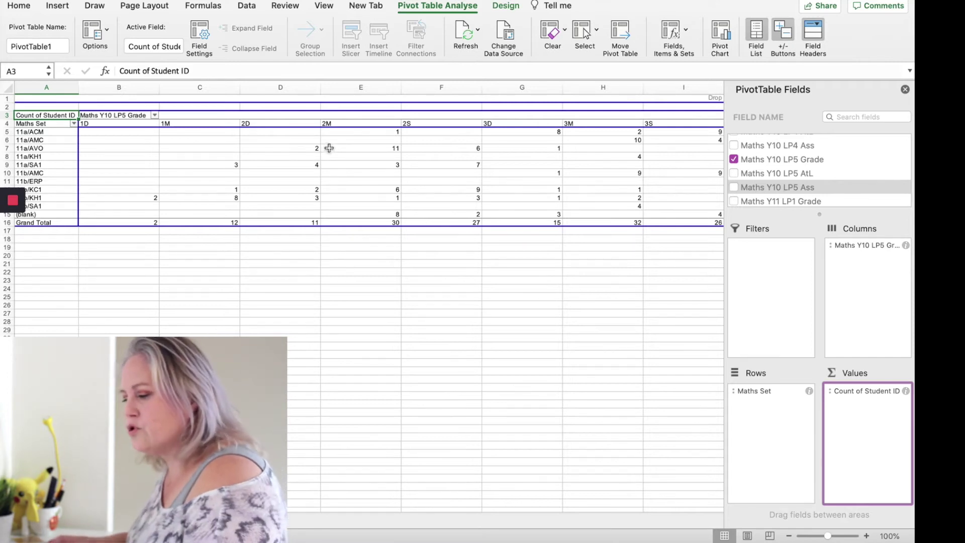
# - Move the 2M grade column after 2S and fit all the sheet's column widths to their contents
pyautogui.click(351, 120)
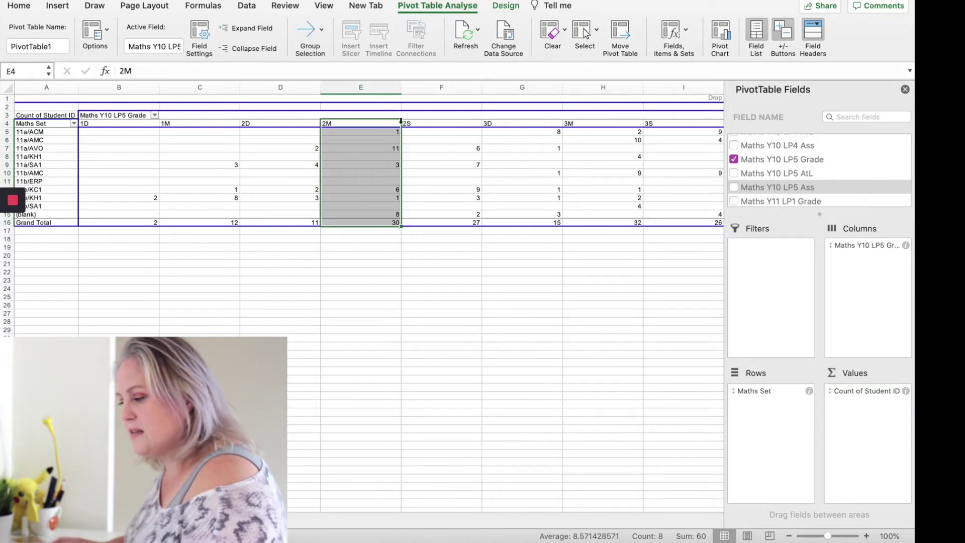
pyautogui.moveTo(398, 118); pyautogui.dragTo(462, 126)
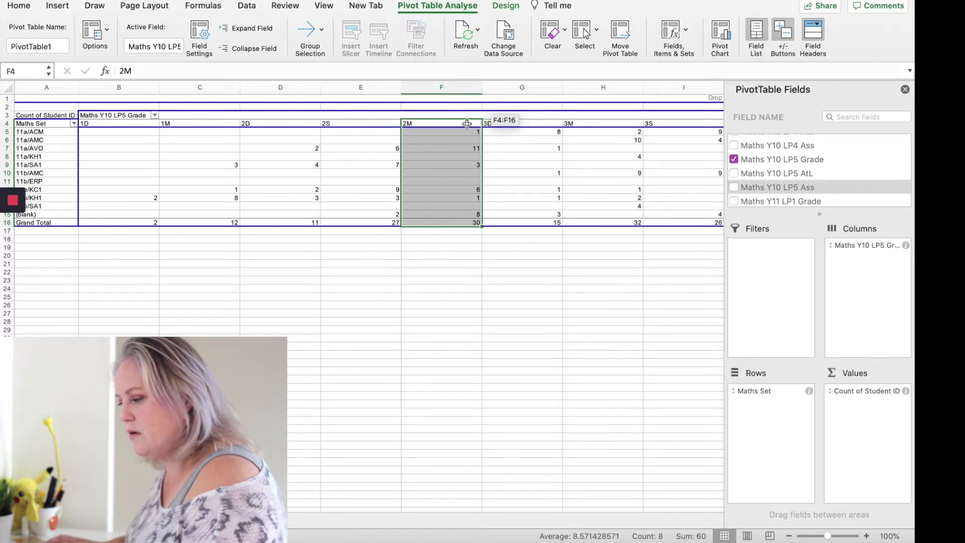
pyautogui.click(5, 87)
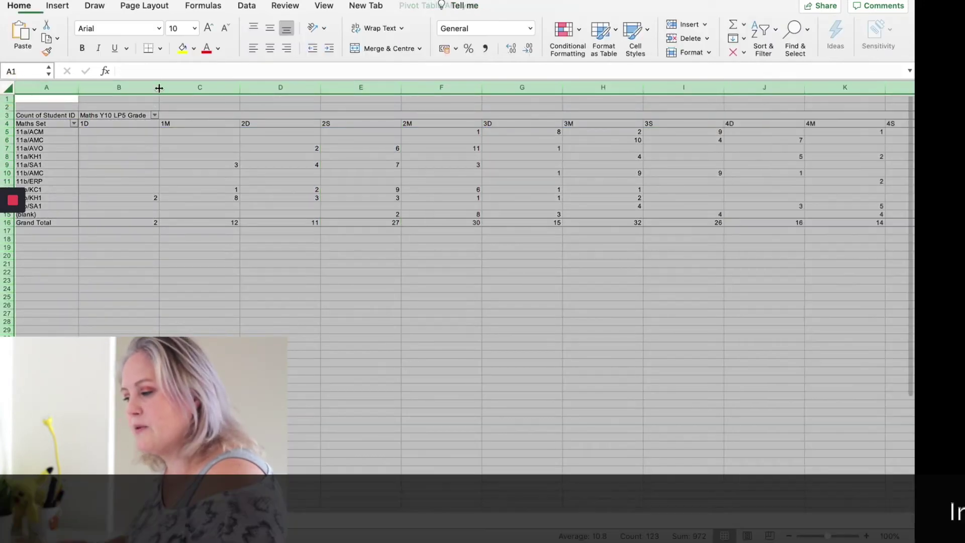
pyautogui.doubleClick(159, 89)
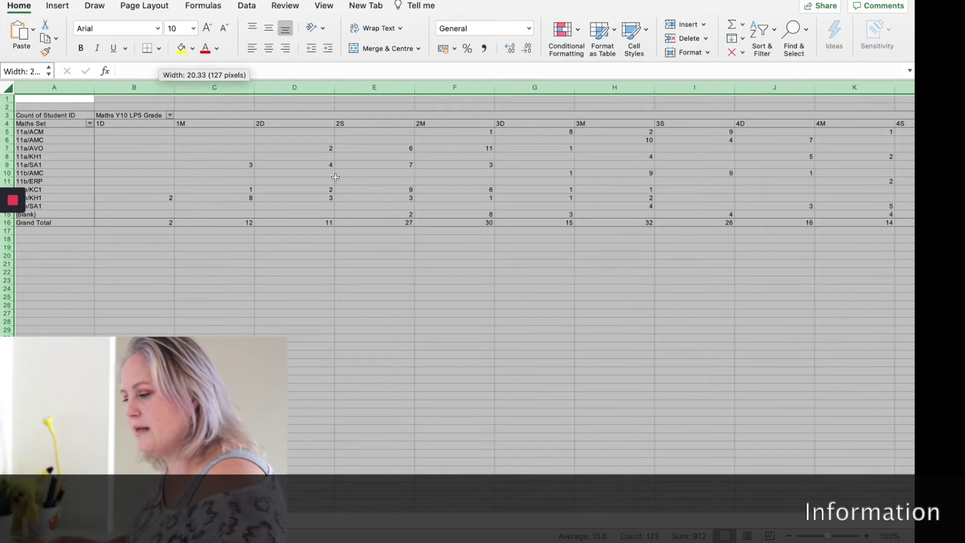
pyautogui.doubleClick(174, 87)
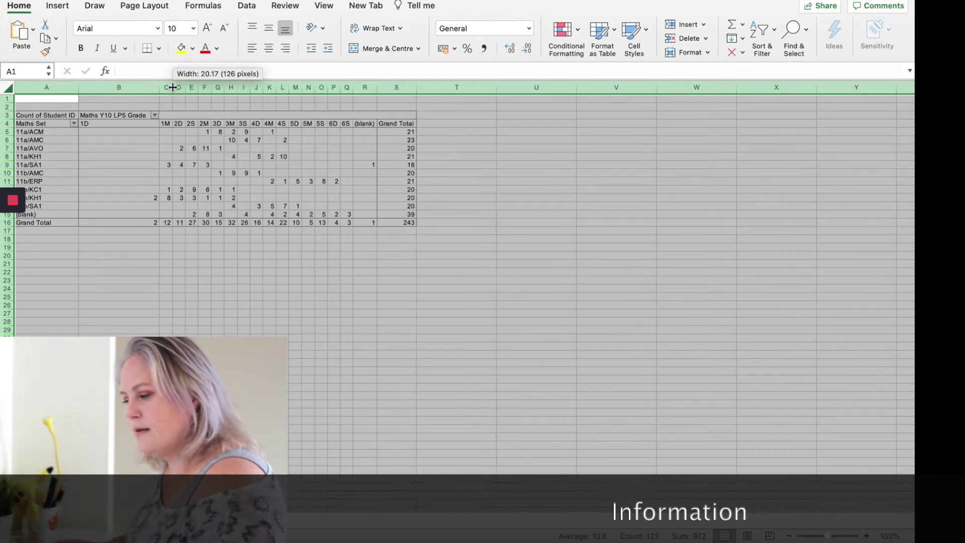
pyautogui.click(243, 271)
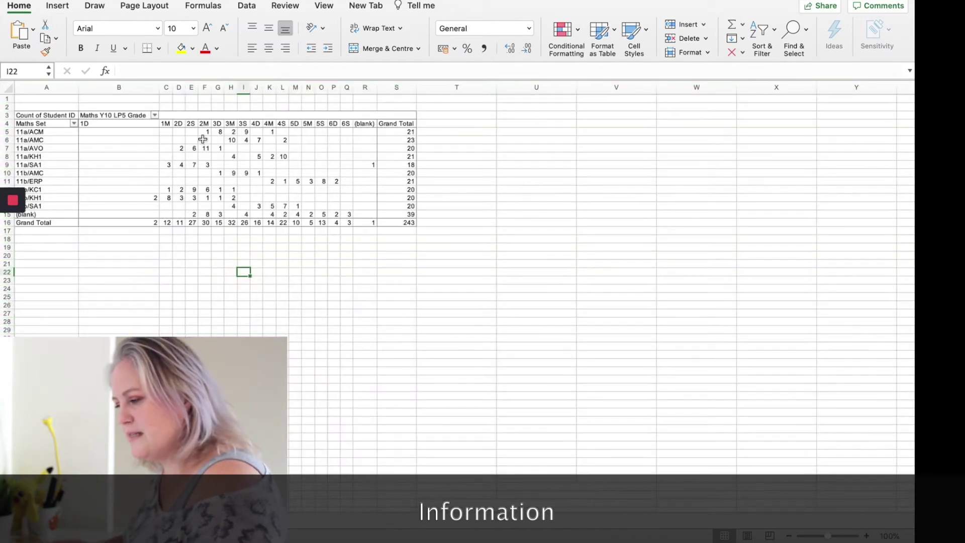
# - Drill down into the 11a/AMC count under grade 4S to look at the students behind it
pyautogui.click(217, 121)
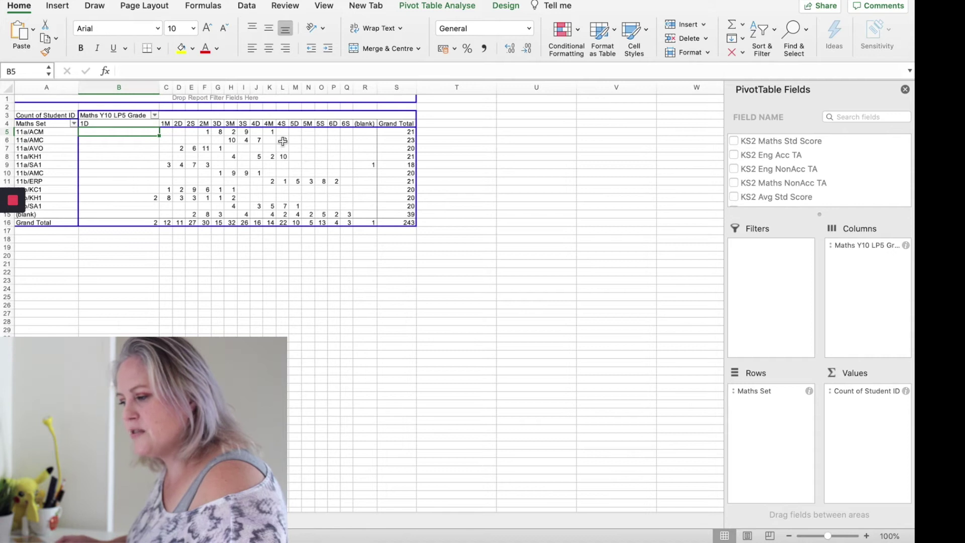
pyautogui.doubleClick(283, 142)
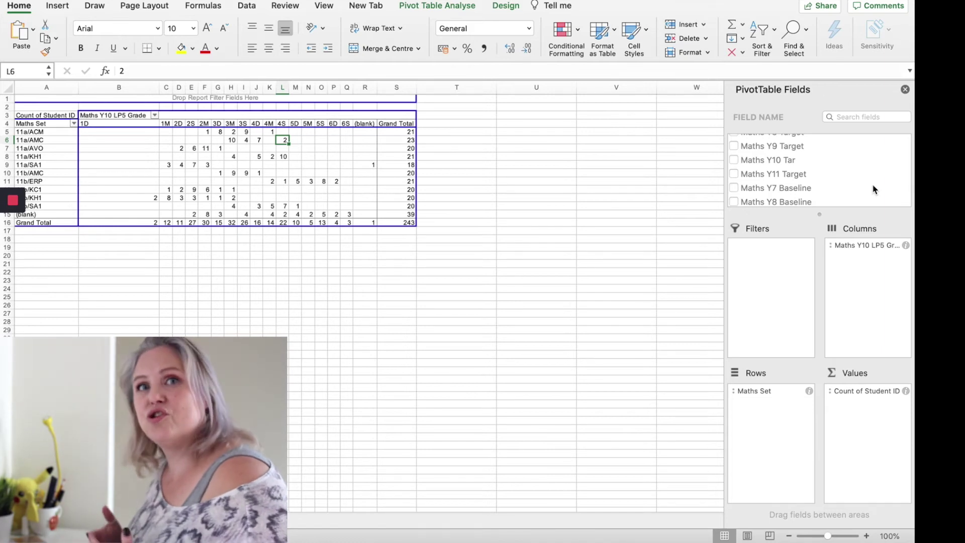
# - Replace Maths Set with Maths Y11 Target as the pivot rows, leaving only the count of Student ID in the values
pyautogui.click(735, 175)
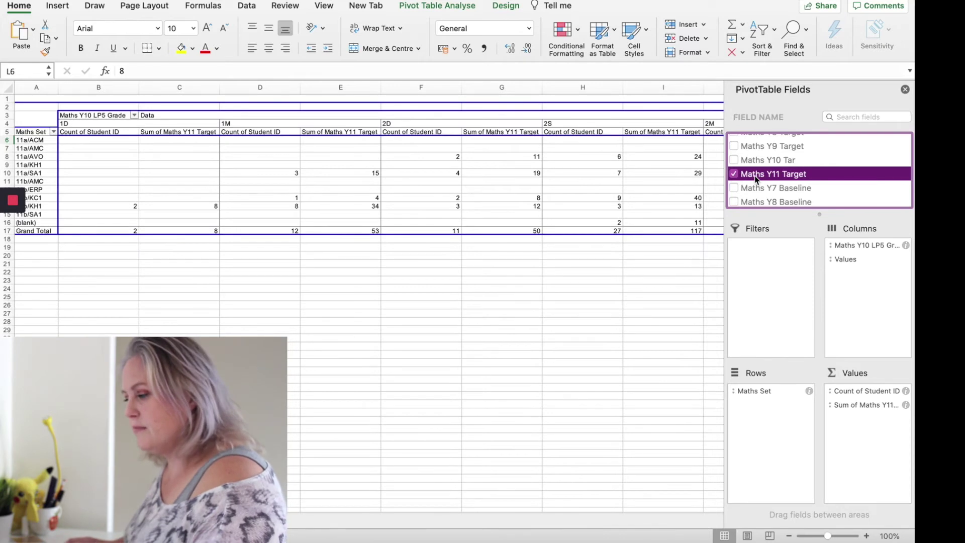
pyautogui.moveTo(776, 176); pyautogui.dragTo(827, 158)
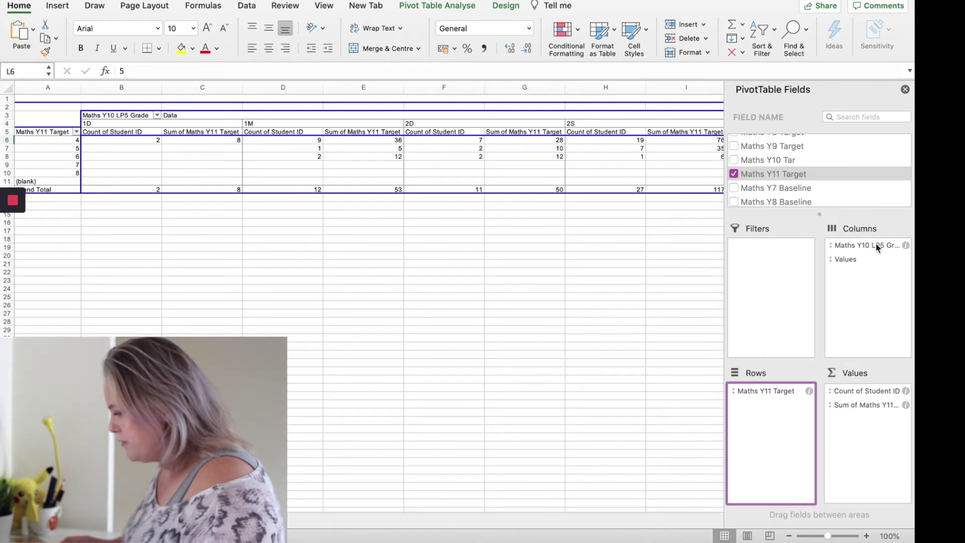
pyautogui.moveTo(877, 247); pyautogui.dragTo(907, 398)
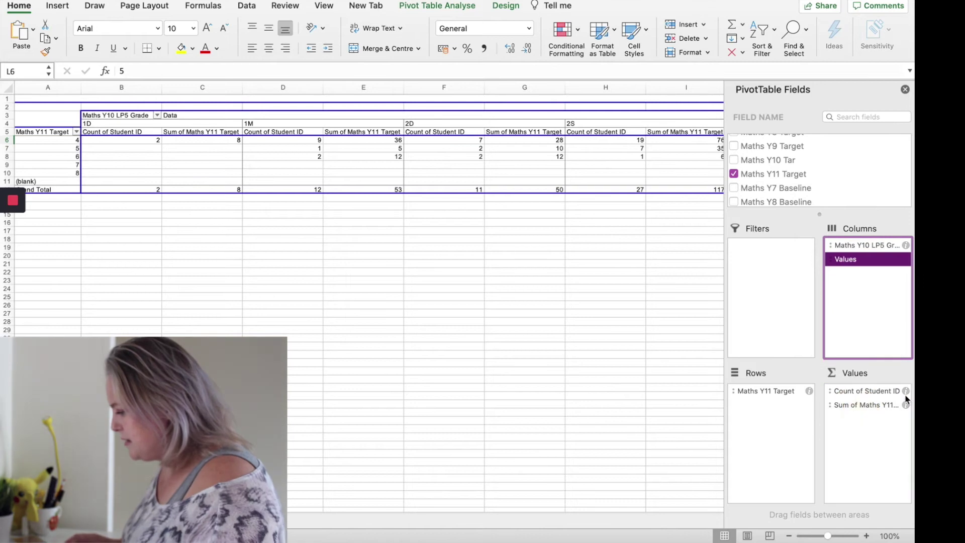
pyautogui.click(905, 392)
pyautogui.click(488, 270)
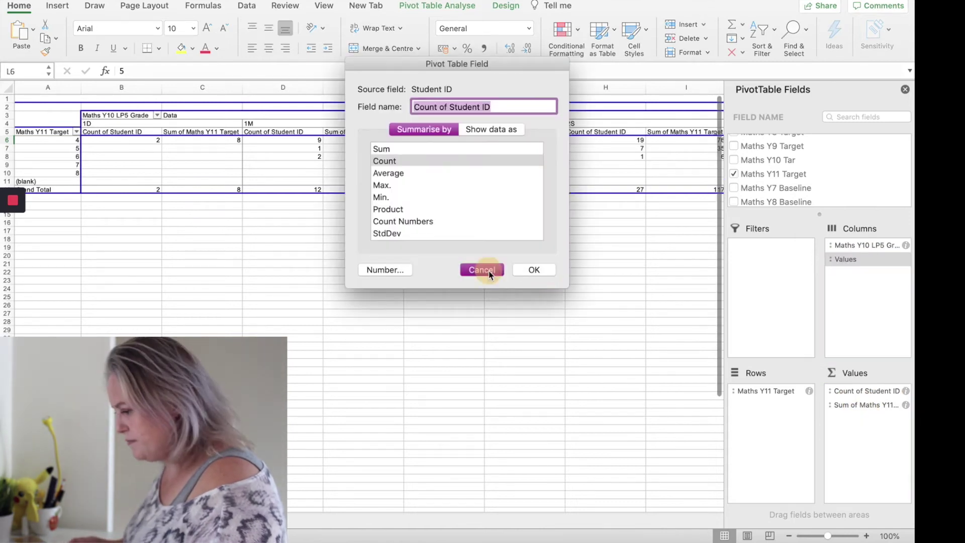
pyautogui.moveTo(881, 405); pyautogui.dragTo(870, 283)
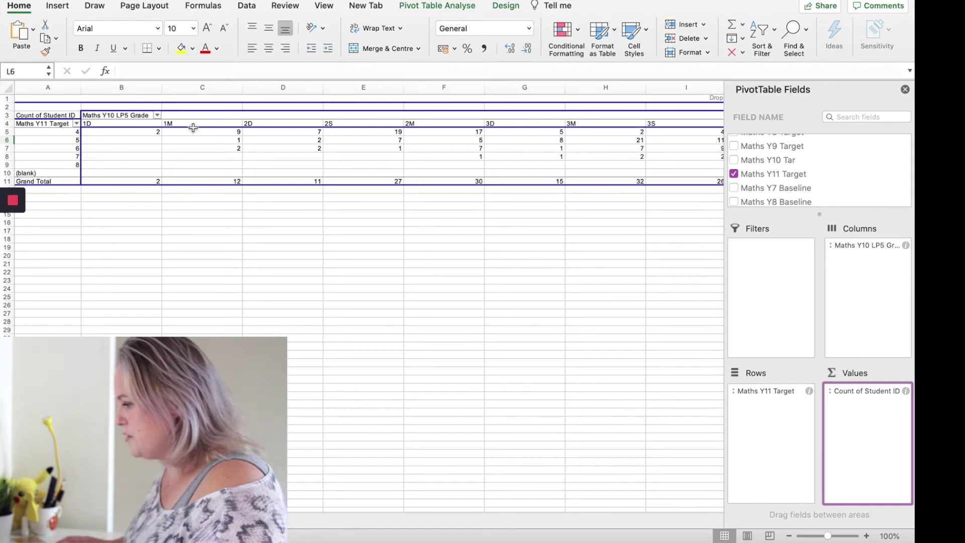
# - Hide the pivot field list and move the 3S grade column in front of 3M
pyautogui.click(905, 90)
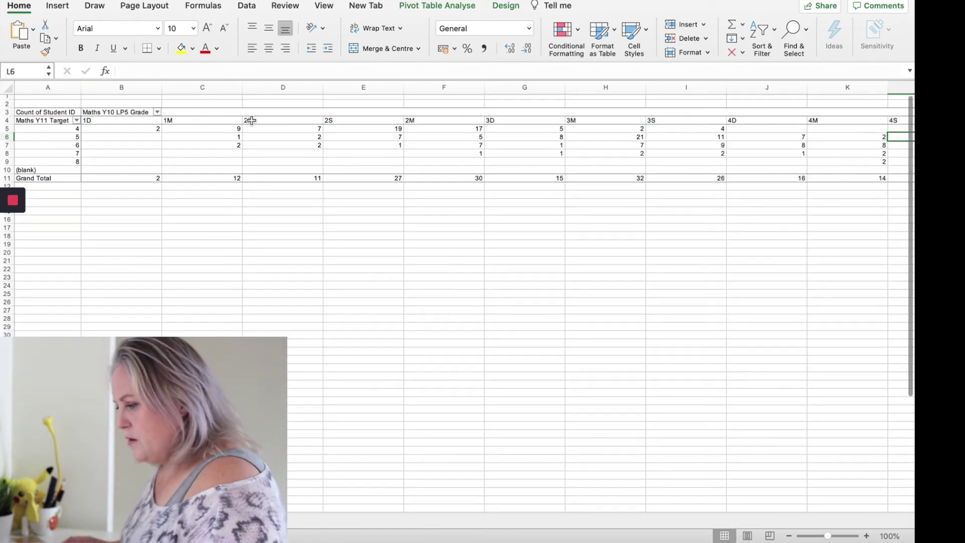
pyautogui.hscroll(2, 478, 127)
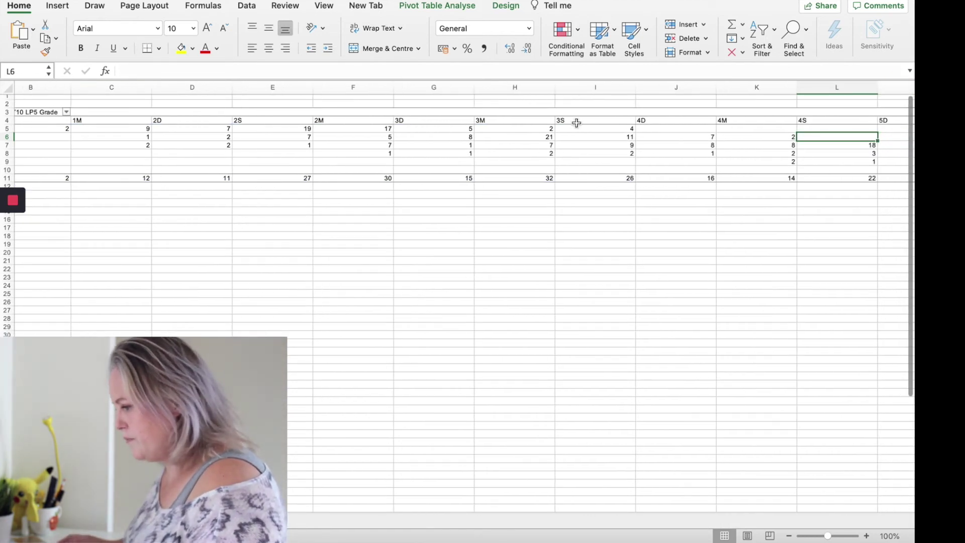
pyautogui.click(588, 117)
pyautogui.moveTo(589, 116); pyautogui.dragTo(490, 122)
# - Move the 4S grade column between 4D and 4M
pyautogui.hscroll(3, 653, 136)
pyautogui.click(692, 116)
pyautogui.moveTo(692, 117); pyautogui.dragTo(691, 116)
pyautogui.click(698, 120)
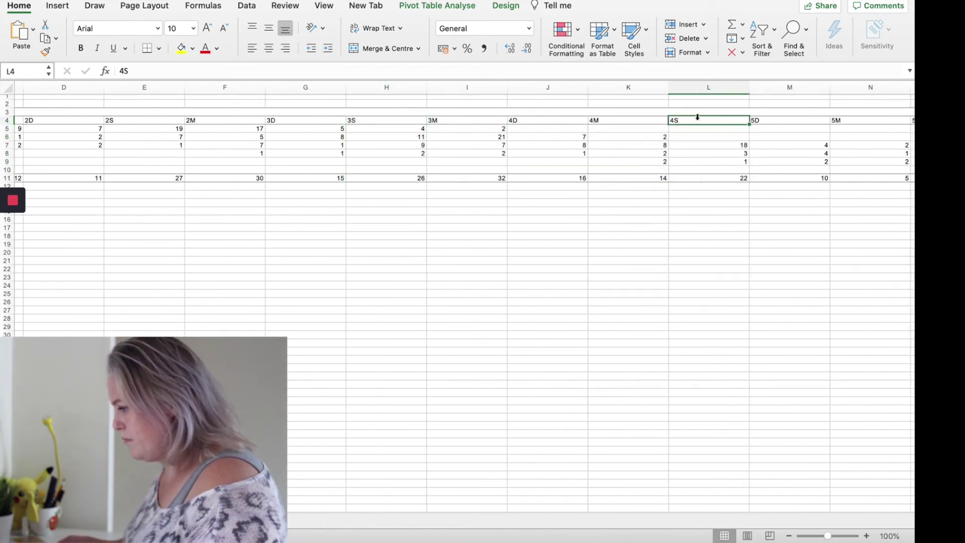
pyautogui.click(698, 117)
pyautogui.click(713, 123)
pyautogui.click(715, 116)
pyautogui.click(737, 128)
pyautogui.click(732, 124)
pyautogui.moveTo(719, 112); pyautogui.dragTo(598, 120)
# - Move the 5S grade column between 5D and 5M
pyautogui.hscroll(3, 717, 147)
pyautogui.click(738, 115)
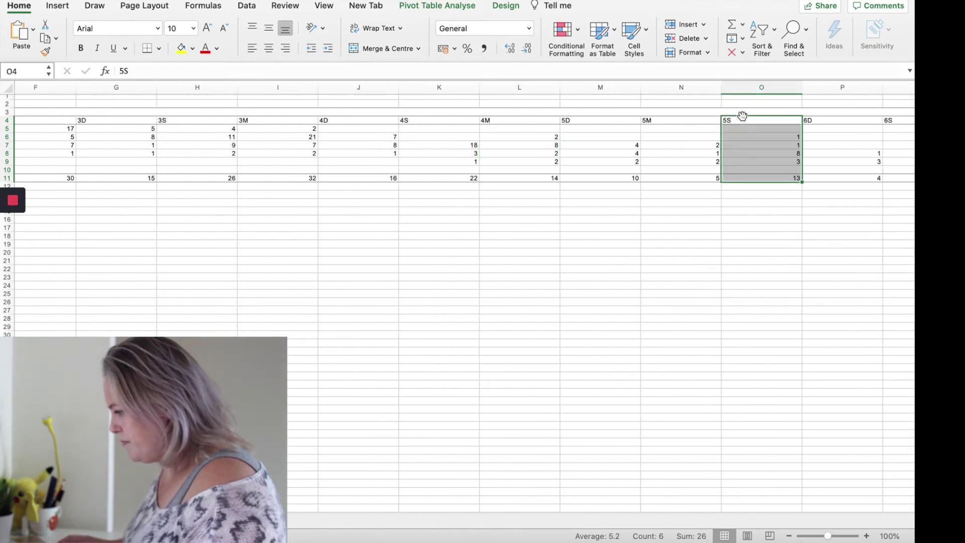
pyautogui.moveTo(738, 115); pyautogui.dragTo(640, 122)
pyautogui.hscroll(3, 710, 132)
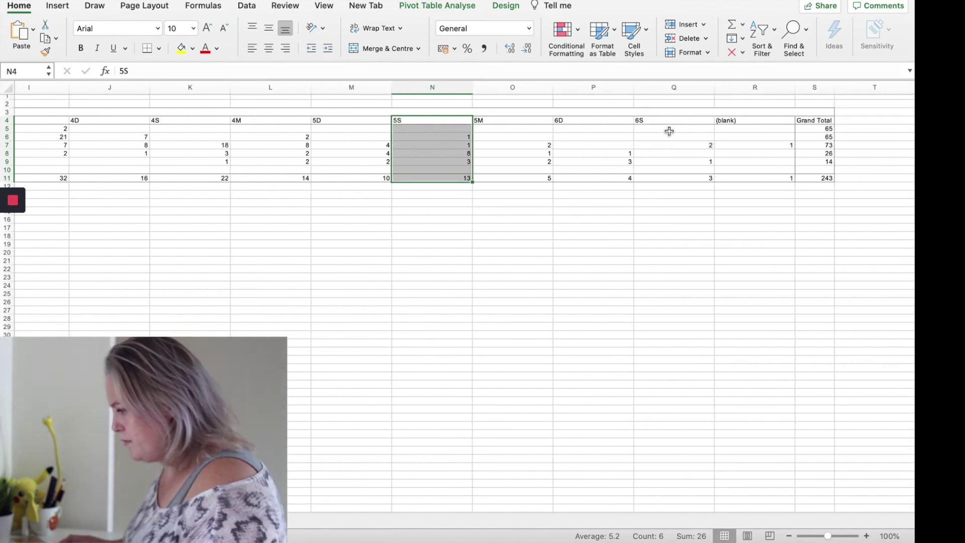
# - Fit the widths of all the sheet's columns to their contents
pyautogui.hscroll(-10, 670, 132)
pyautogui.click(8, 88)
pyautogui.doubleClick(161, 88)
pyautogui.click(357, 159)
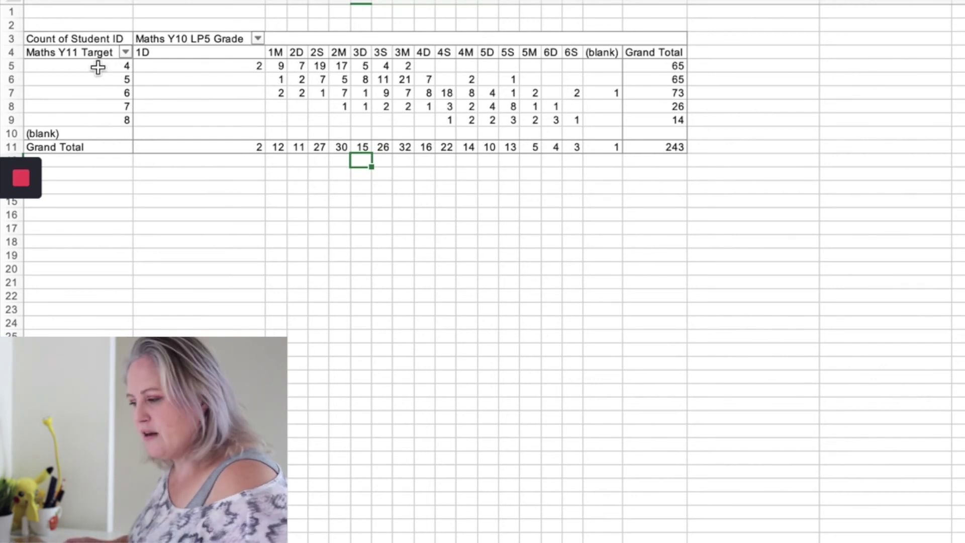
# - Fill the cells for grades 3D to 3M in the target 4 row with yellow
pyautogui.click(98, 67)
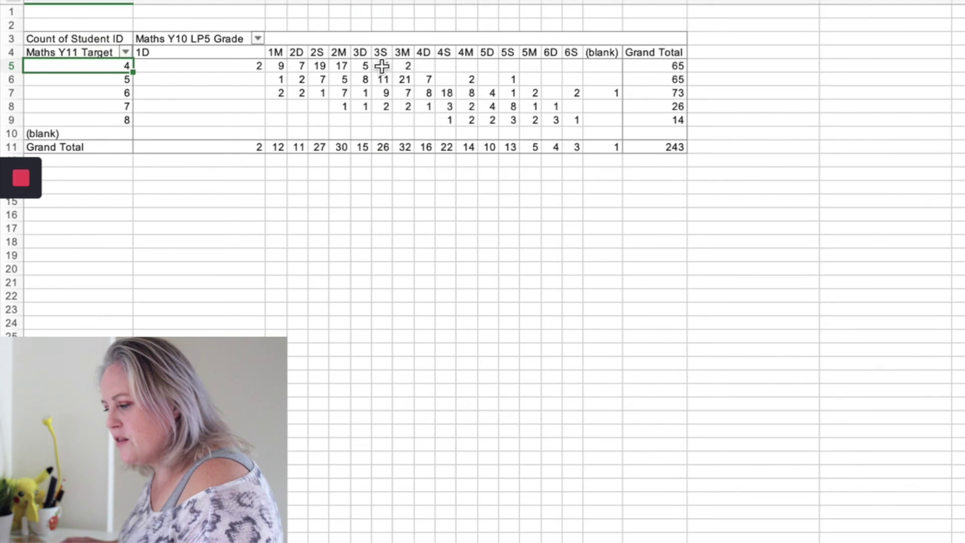
pyautogui.moveTo(365, 65); pyautogui.dragTo(405, 65)
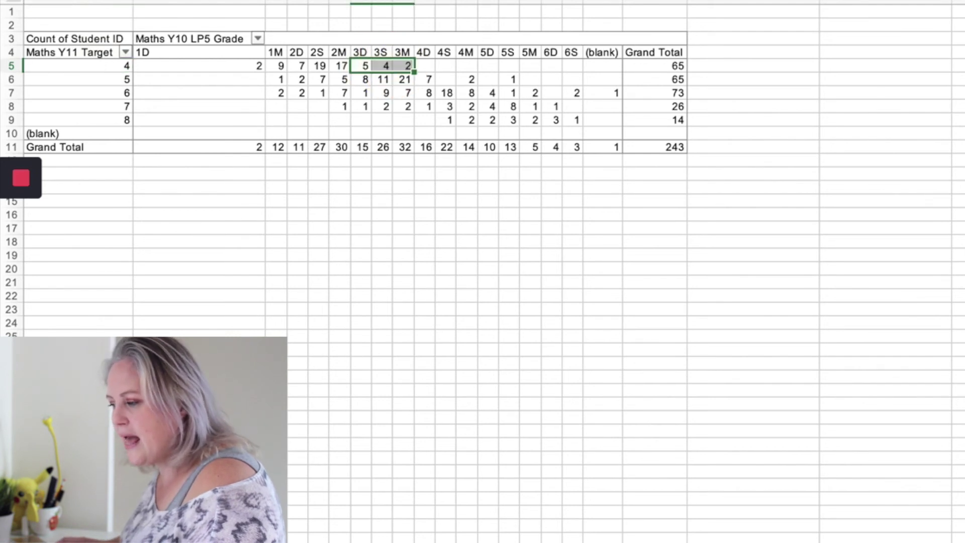
pyautogui.click(335, 1)
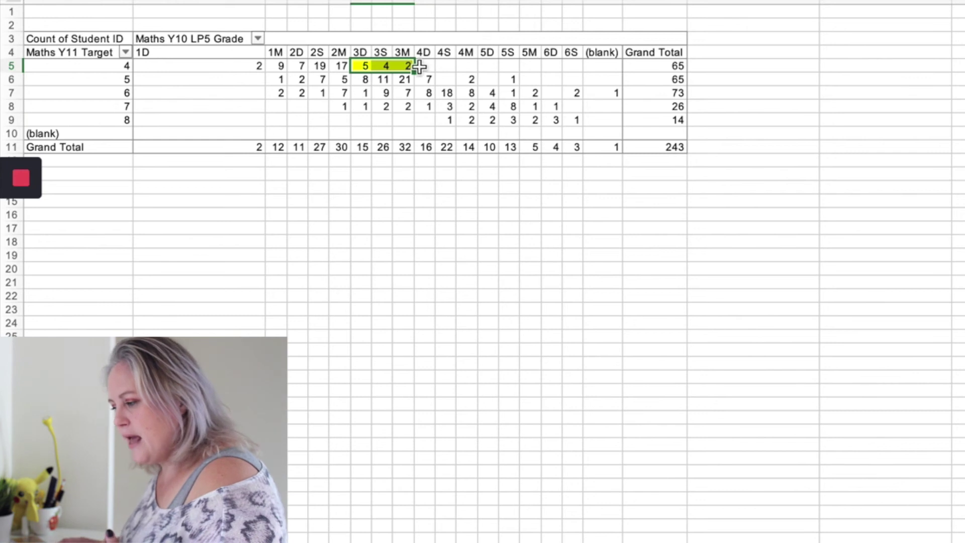
# - Fill the target 4 row green from grade 4D through the (blank) column
pyautogui.moveTo(425, 66); pyautogui.dragTo(596, 69)
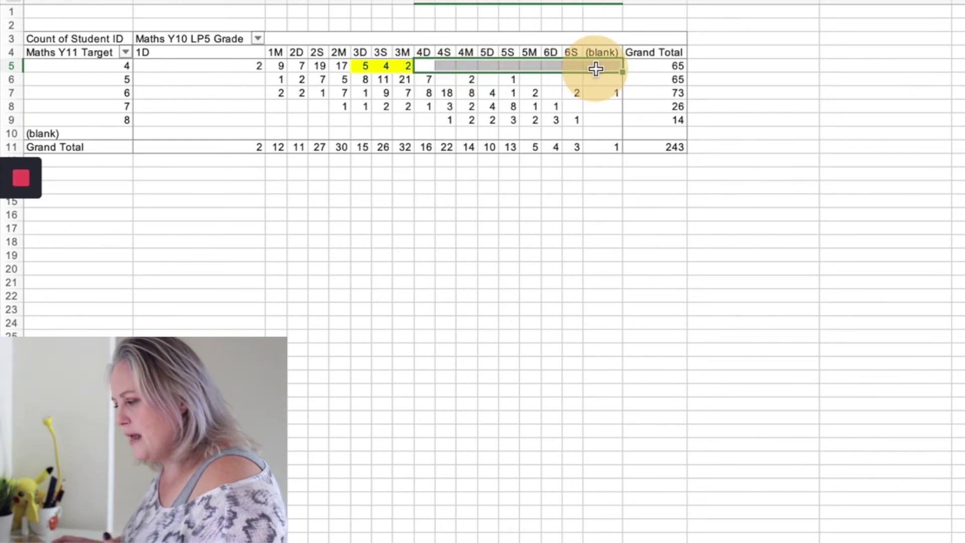
pyautogui.click(305, 1)
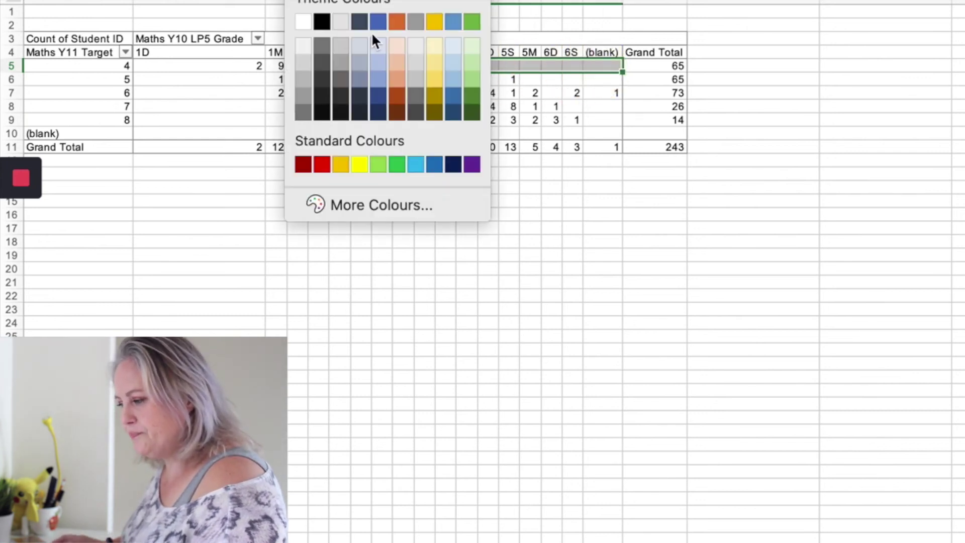
pyautogui.click(471, 22)
pyautogui.click(425, 106)
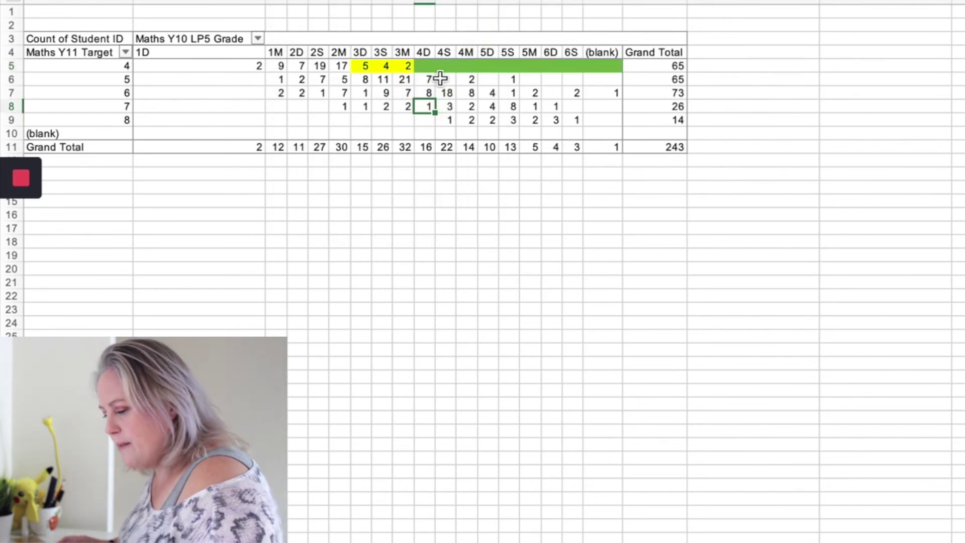
# - Fill the target 5 row yellow for grades 4D to 4M and green from 5D through the (blank) column
pyautogui.moveTo(424, 79); pyautogui.dragTo(464, 76)
pyautogui.click(306, 1)
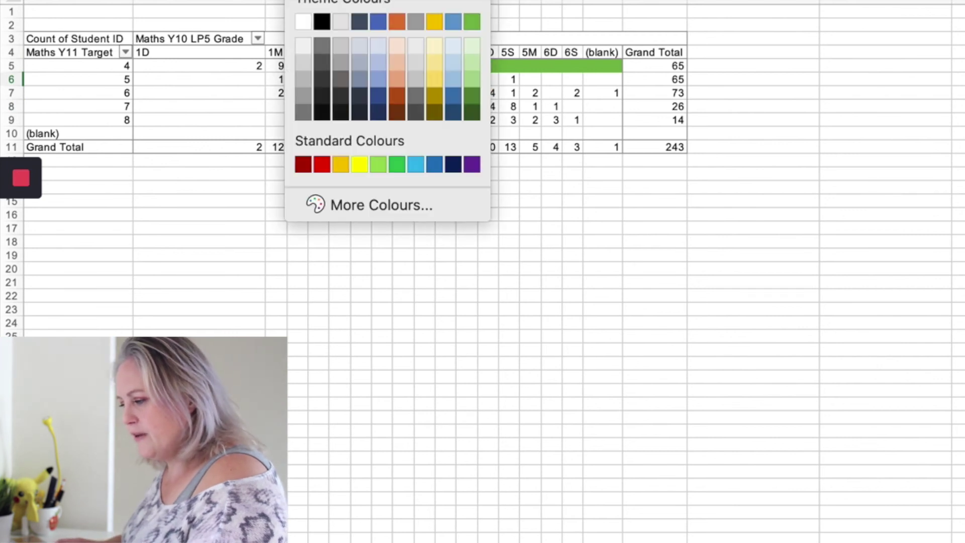
pyautogui.click(360, 164)
pyautogui.moveTo(488, 79); pyautogui.dragTo(603, 79)
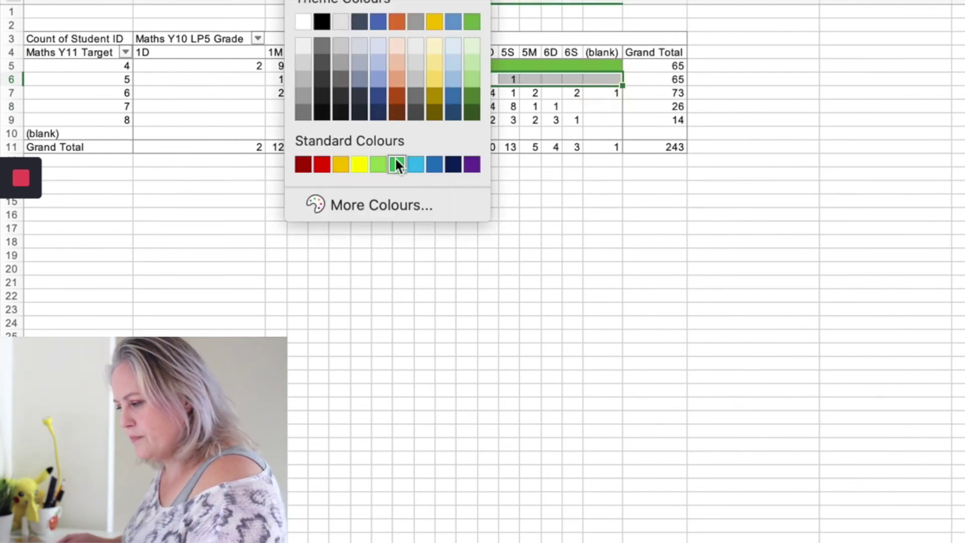
pyautogui.click(397, 164)
# - Fill grades 1D to 2M red for targets 4 to 7, and also grades 3D to 3M red for target 5
pyautogui.moveTo(252, 67); pyautogui.dragTo(405, 83)
pyautogui.click(305, 0)
pyautogui.click(323, 167)
pyautogui.press('super+y')
# - Fill the target 6 row yellow for grades 5D to 5M and green for grades 6D to 6S
pyautogui.click(432, 96)
pyautogui.moveTo(486, 96); pyautogui.dragTo(583, 98)
pyautogui.click(306, 0)
pyautogui.click(360, 164)
pyautogui.click(305, 0)
pyautogui.click(471, 22)
# - Apply the same green to the target 5 row from grade 5D onward and remove the fill from the (blank) column
pyautogui.moveTo(487, 81); pyautogui.dragTo(601, 79)
pyautogui.press('super+y')
pyautogui.click(312, 1)
# - Fill the cells for grades 6D and 6S in the target 7 row with yellow
pyautogui.moveTo(552, 108); pyautogui.dragTo(569, 108)
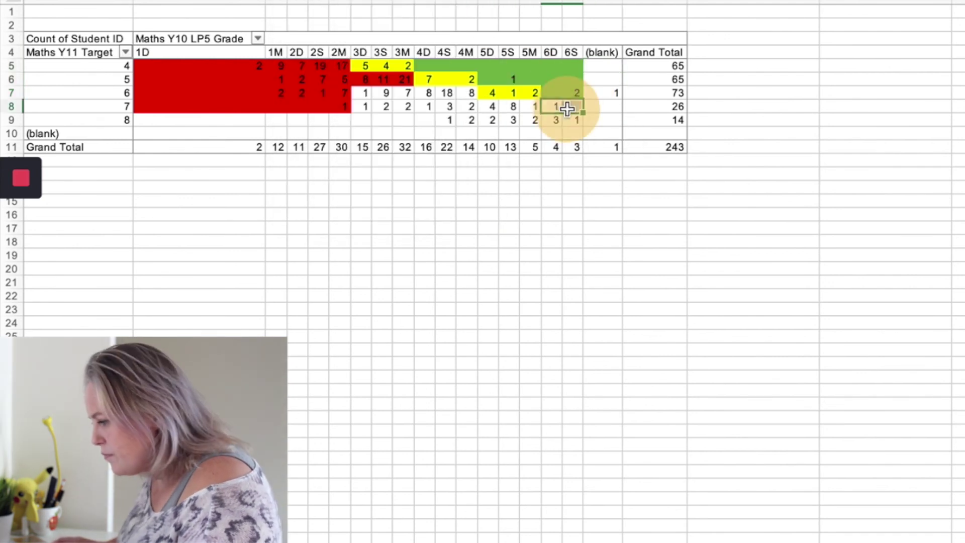
pyautogui.click(305, 1)
pyautogui.click(359, 164)
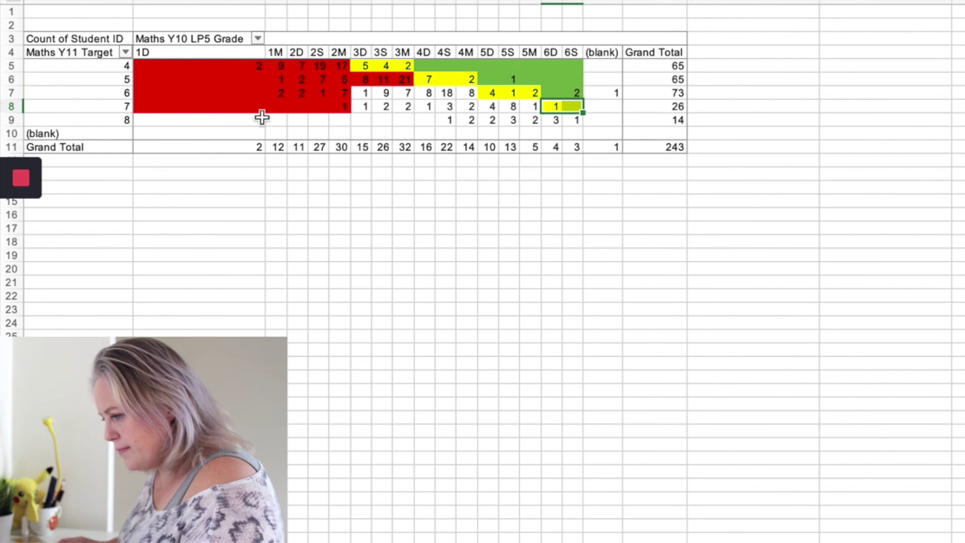
# - Fill the whole target 8 row red from grade 1D to 6S
pyautogui.moveTo(258, 119); pyautogui.dragTo(571, 122)
pyautogui.click(306, 1)
pyautogui.click(309, 164)
# - Fill the remaining uncoloured grades red: 3D to 4M for target 6 and 3D to 5M for target 7
pyautogui.moveTo(364, 93); pyautogui.dragTo(525, 108)
pyautogui.press('super+y')
pyautogui.press('super+y')
pyautogui.click(467, 201)
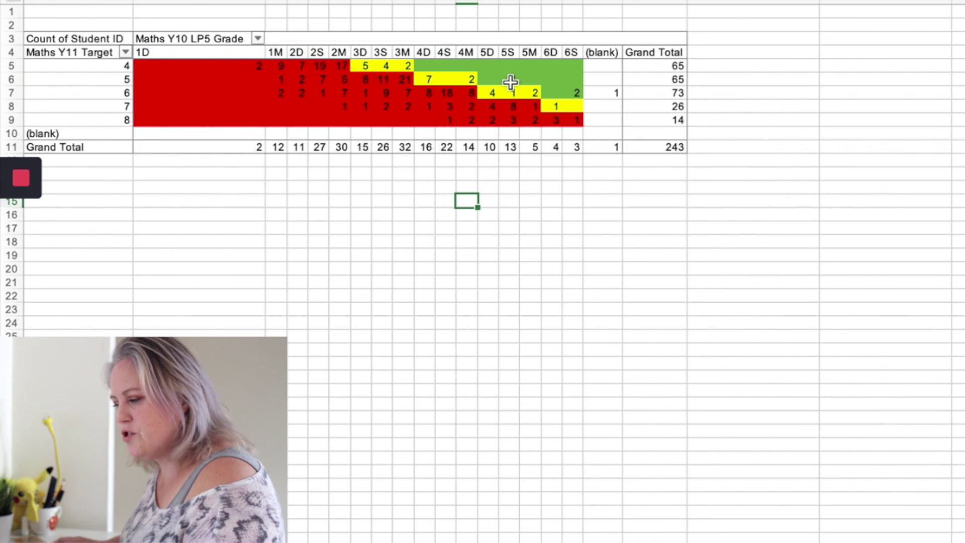
# - Drill down into the target 6 count under (blank) to list the student record behind it
pyautogui.doubleClick(608, 95)
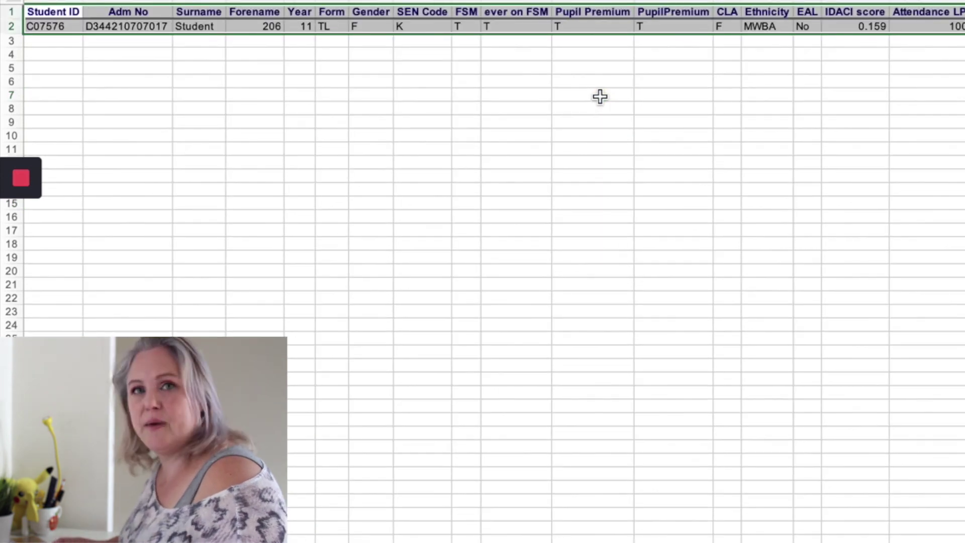